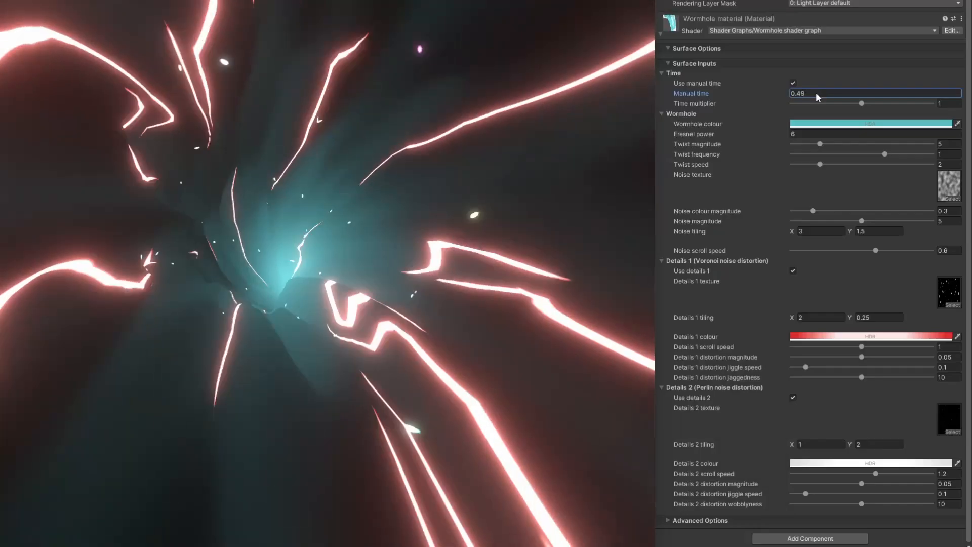
Scrub the wormhole material's Manual time value upward to advance the wormhole animation
drag(816, 92, 919, 87)
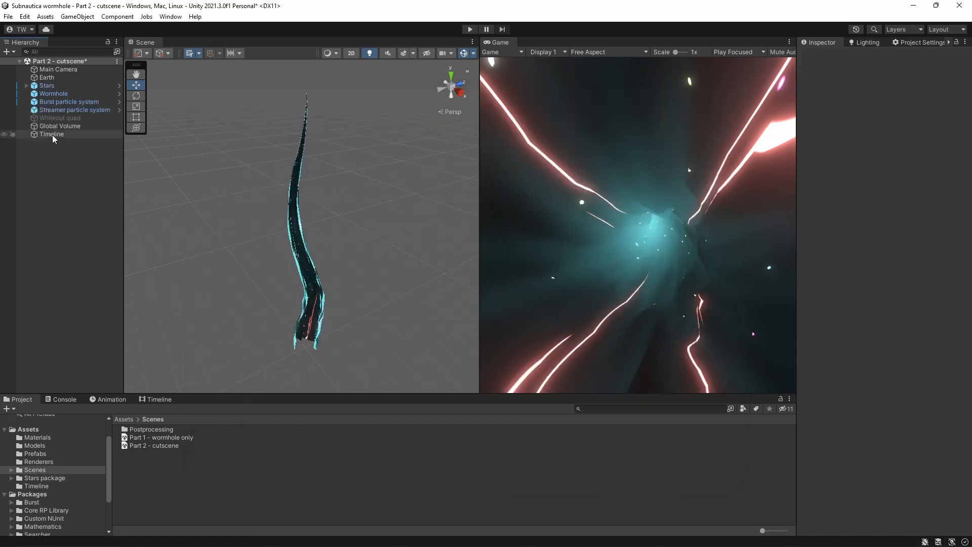
Create an empty GameObject in the cutscene scene and add a Playable Director component to it
click(53, 134)
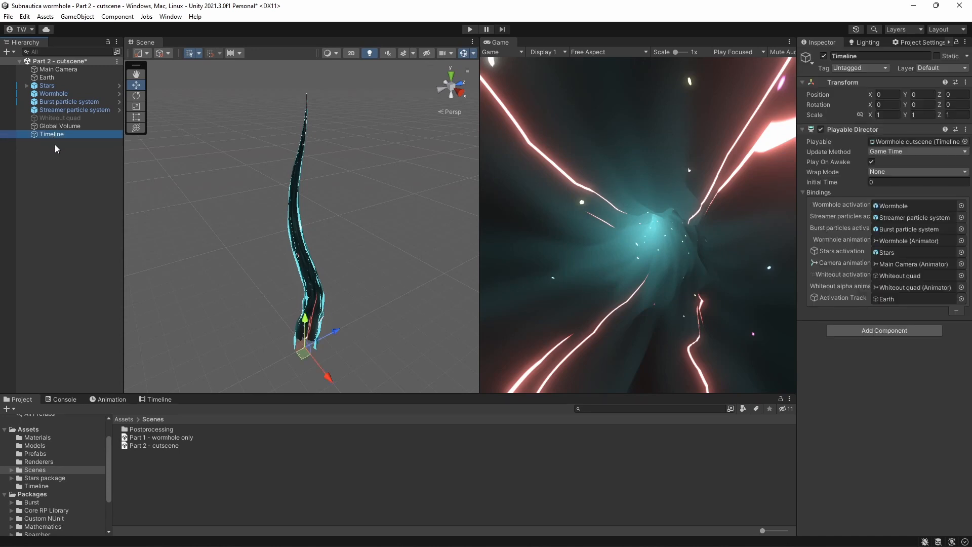
right_click(48, 168)
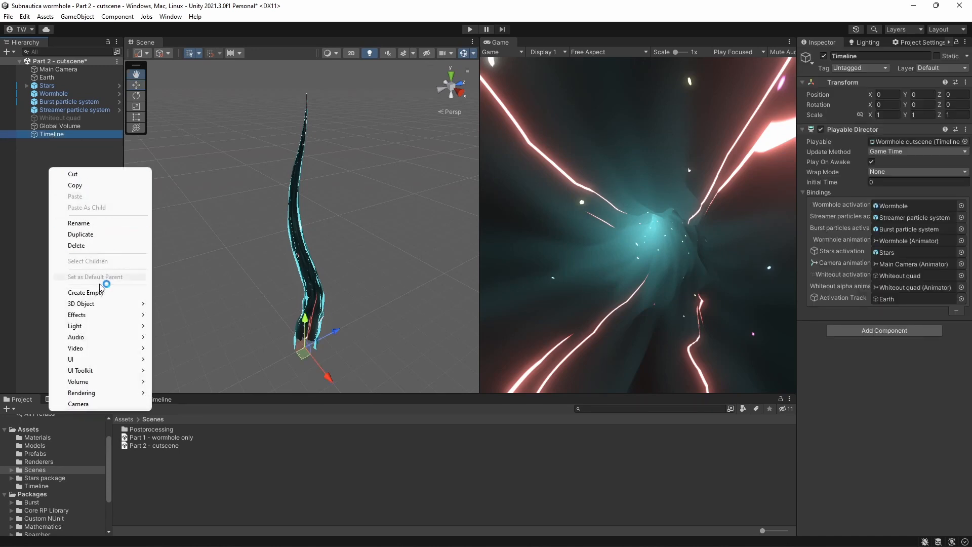
click(87, 293)
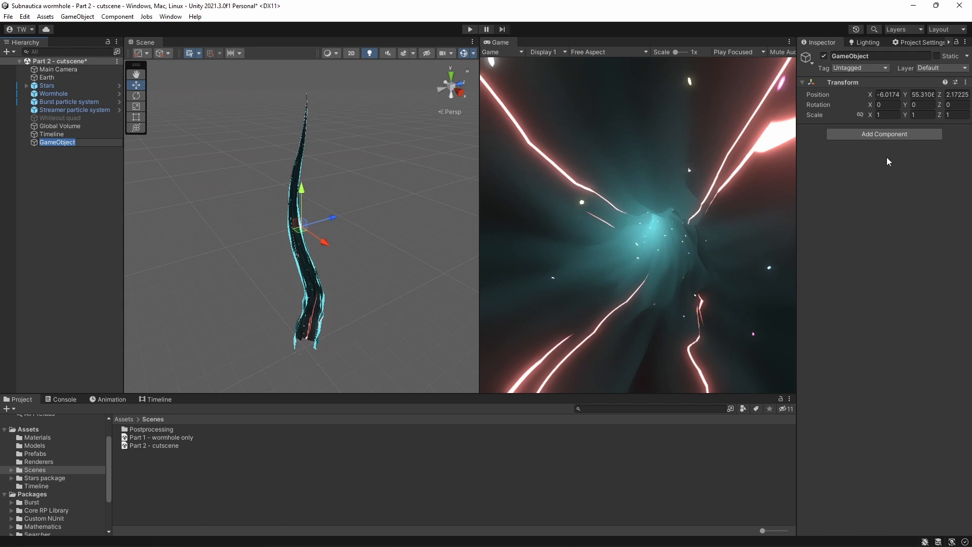
click(870, 134)
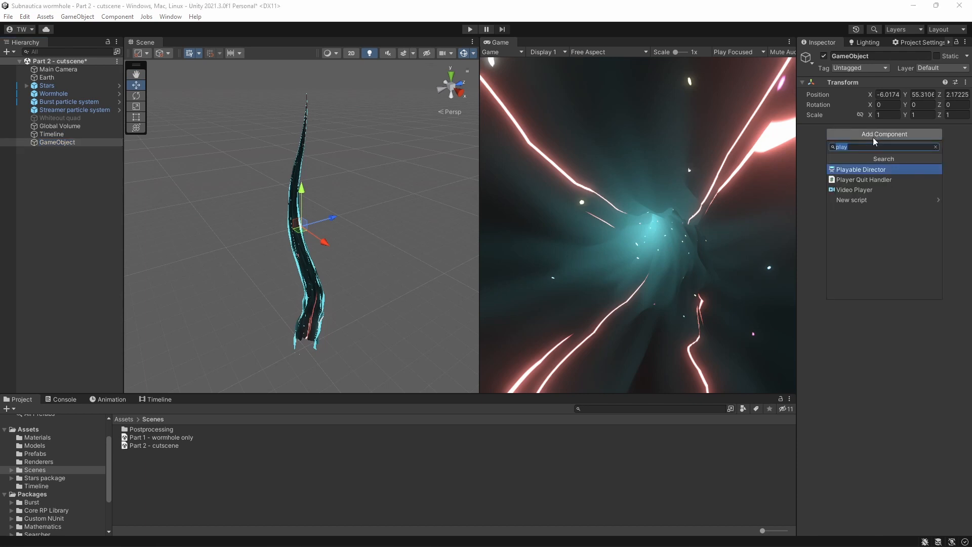
click(864, 169)
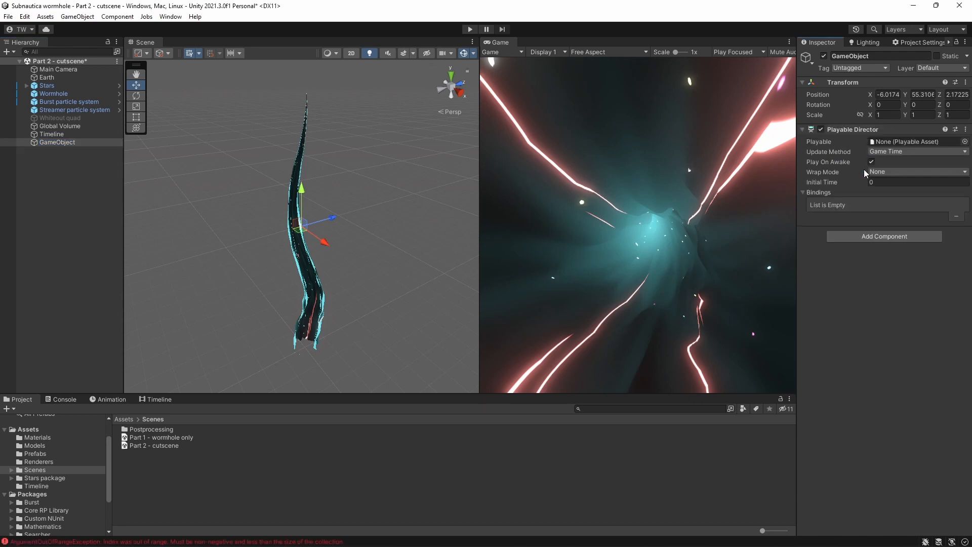
Create a Timeline asset in the project's Timeline folder and assign it as the Playable of the GameObject's Playable Director
click(36, 486)
right_click(151, 471)
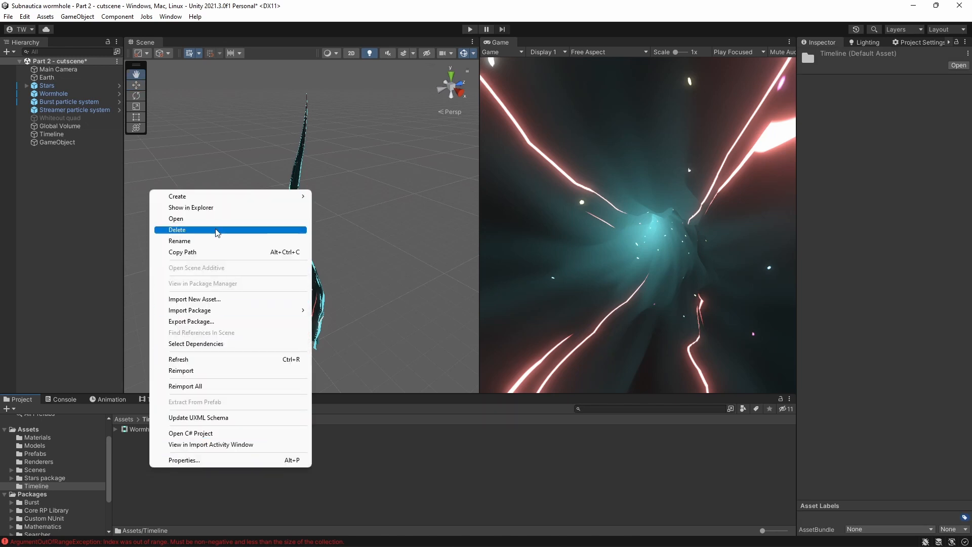
mouse_move(213, 196)
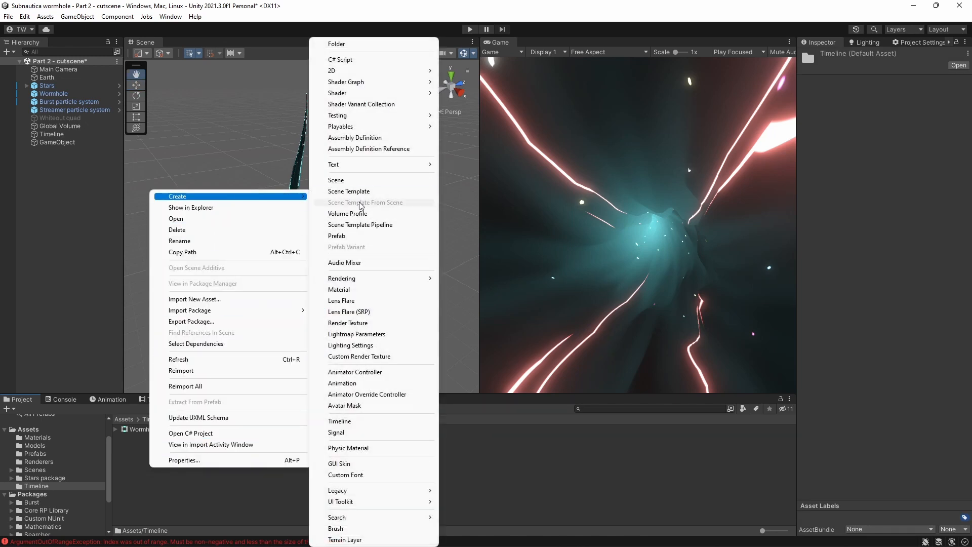
click(349, 421)
drag(152, 429, 891, 144)
Bring up the Timeline sequencing window for the new GameObject
click(156, 399)
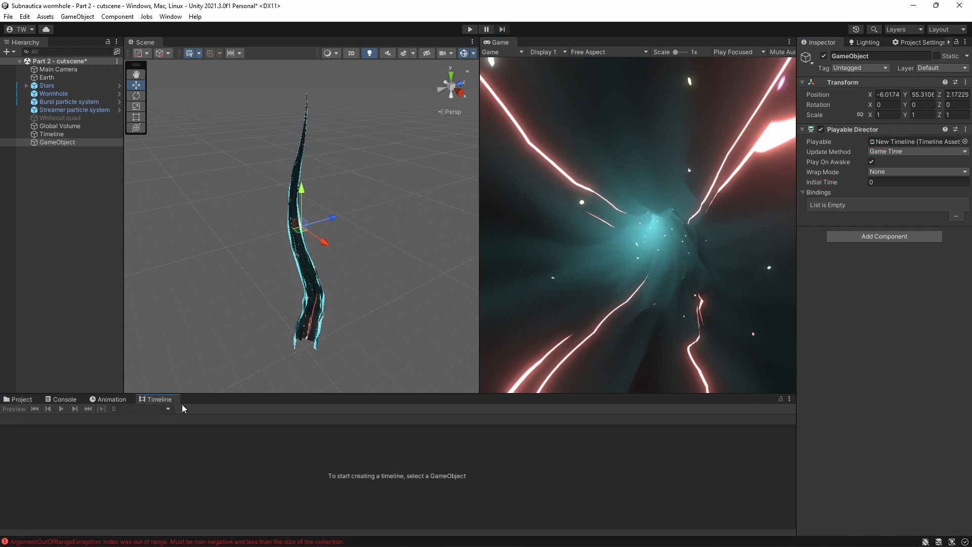
click(170, 16)
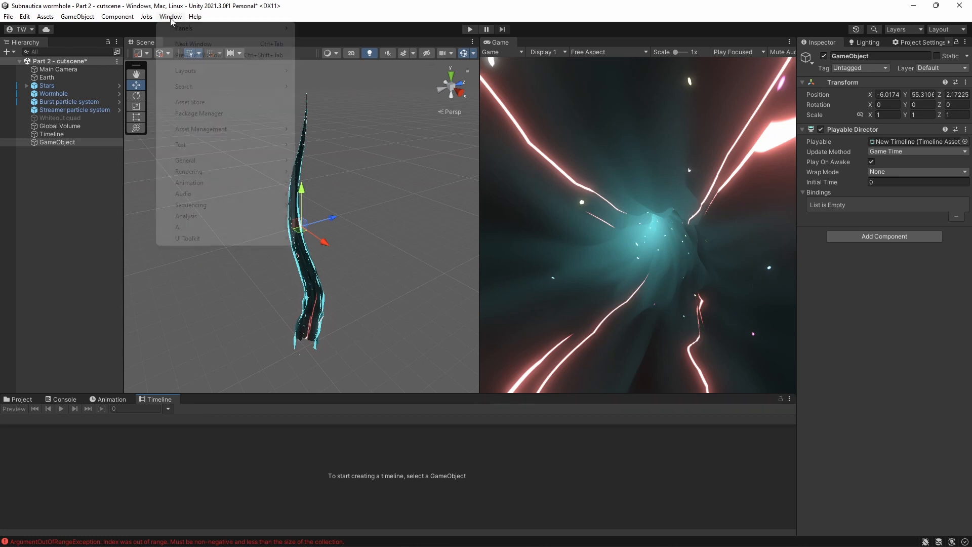
mouse_move(199, 207)
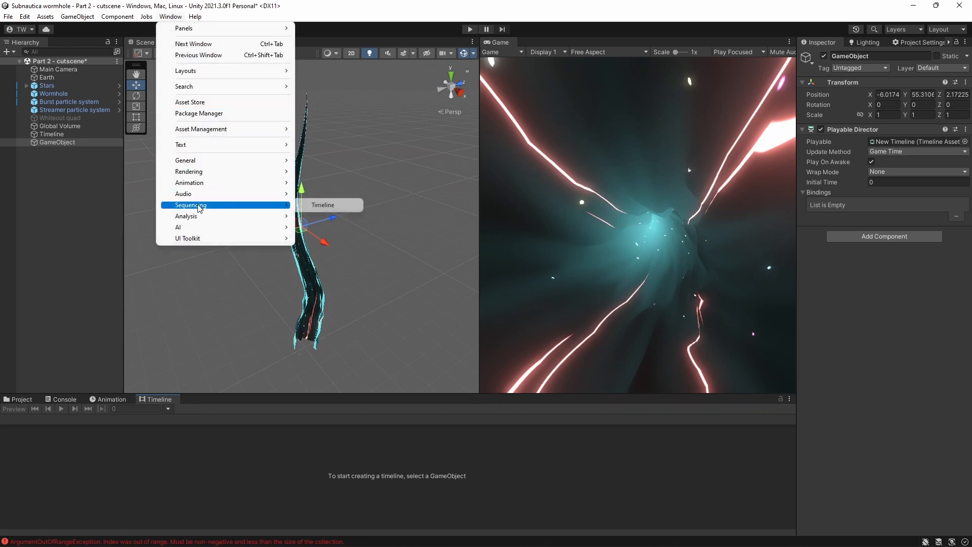
click(326, 206)
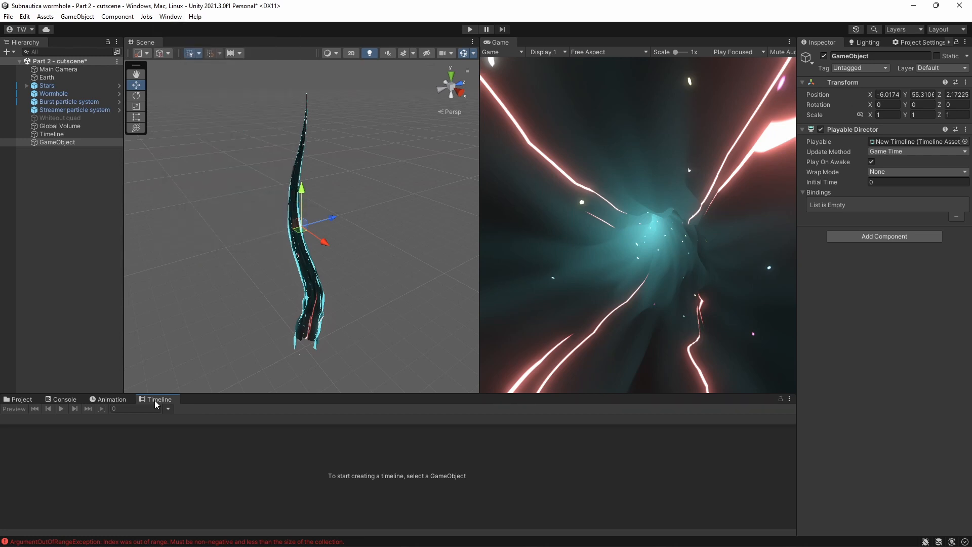
mouse_move(154, 400)
mouse_down()
mouse_move(392, 366)
mouse_move(332, 238)
mouse_move(244, 364)
mouse_move(168, 399)
mouse_up()
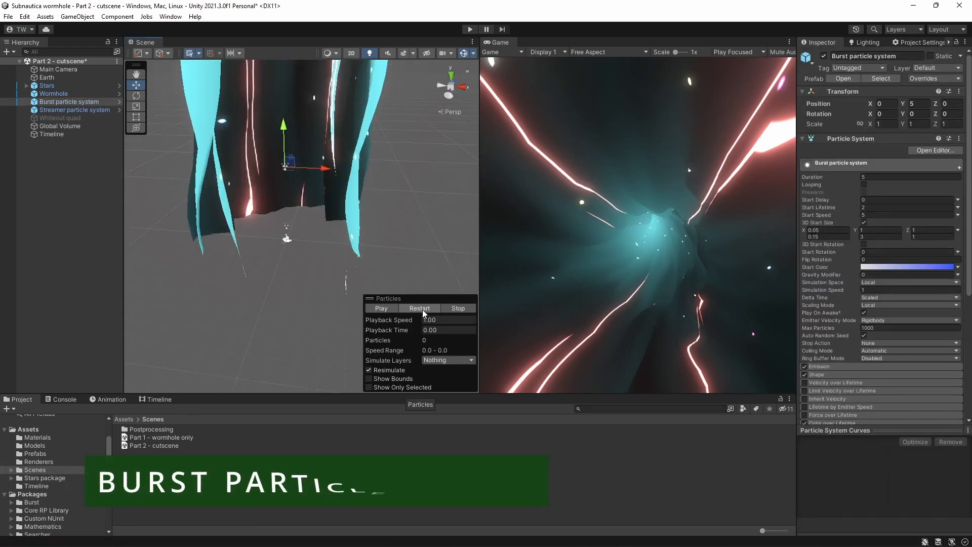
Replay the burst particle effect in the scene and inspect the Burst particle system's Renderer settings and render mode options
click(423, 309)
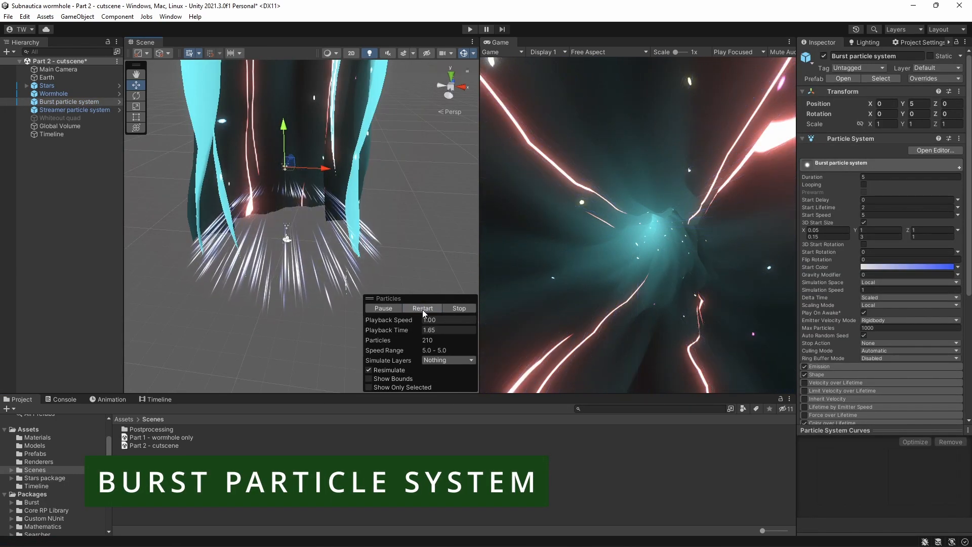
click(72, 102)
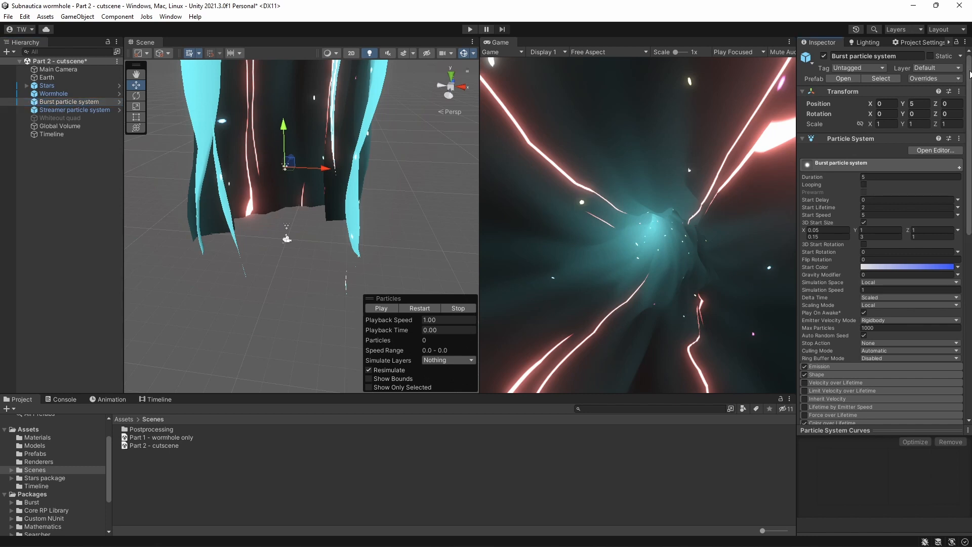
scroll(881, 235, down, 8)
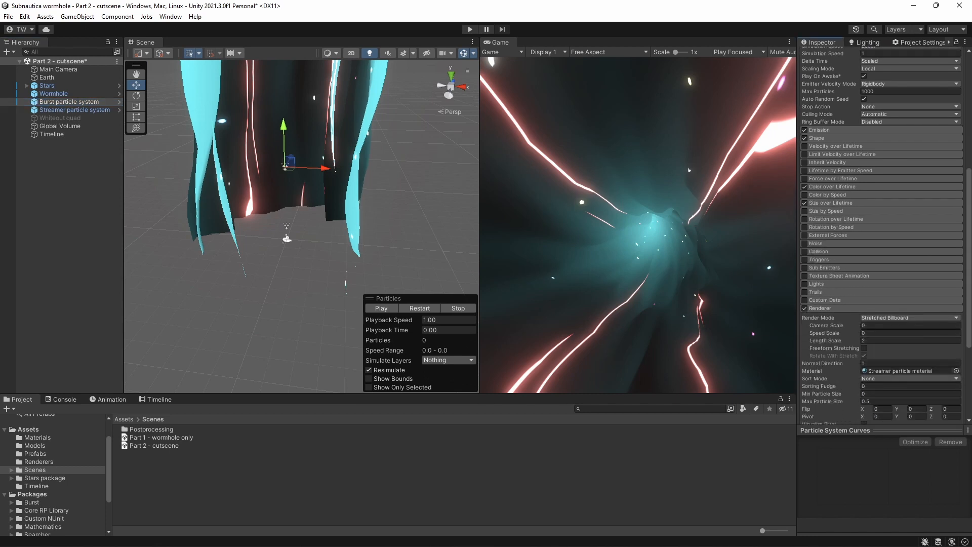
scroll(963, 241, down, 5)
click(931, 245)
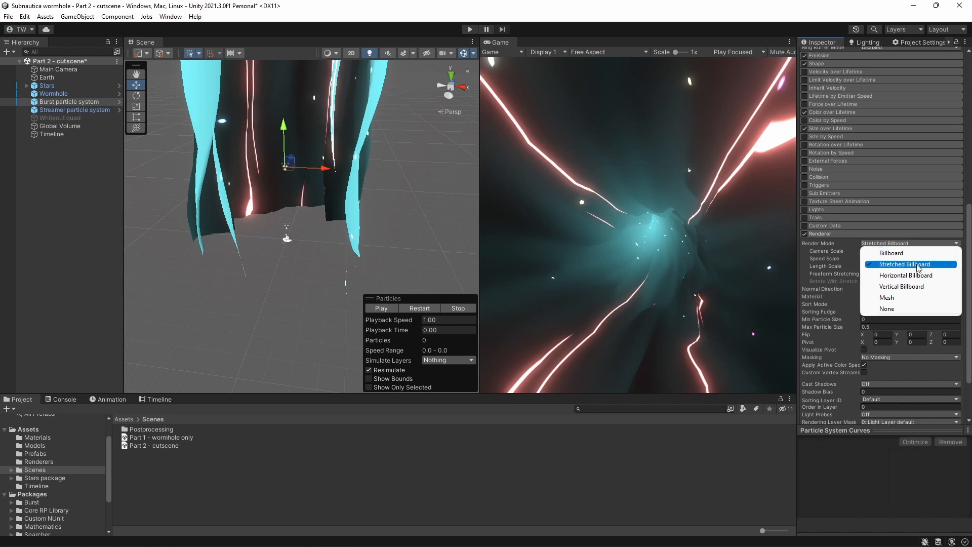
click(969, 242)
drag(969, 242, 963, 91)
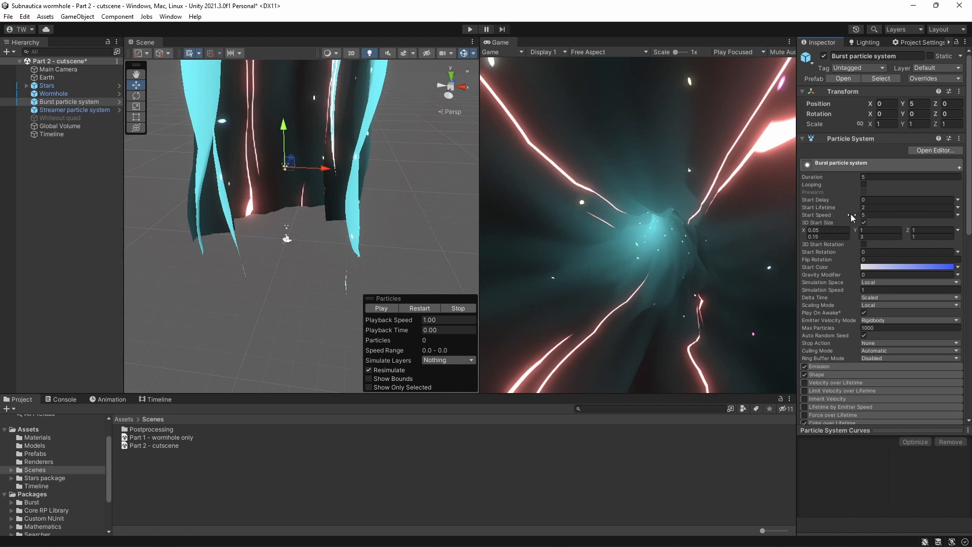
Inspect the Burst particle system's start colour gradient, then expand its Emission and Shape modules
click(891, 266)
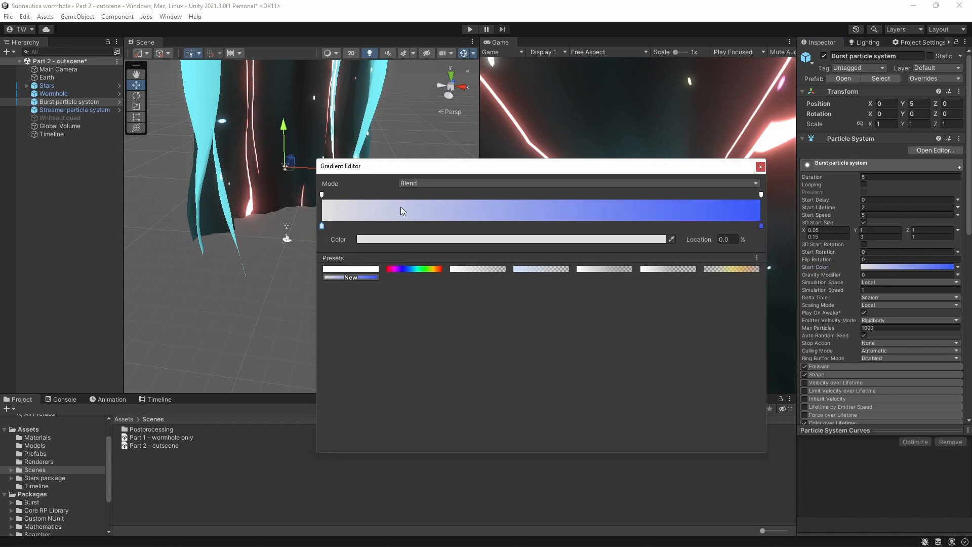
click(761, 167)
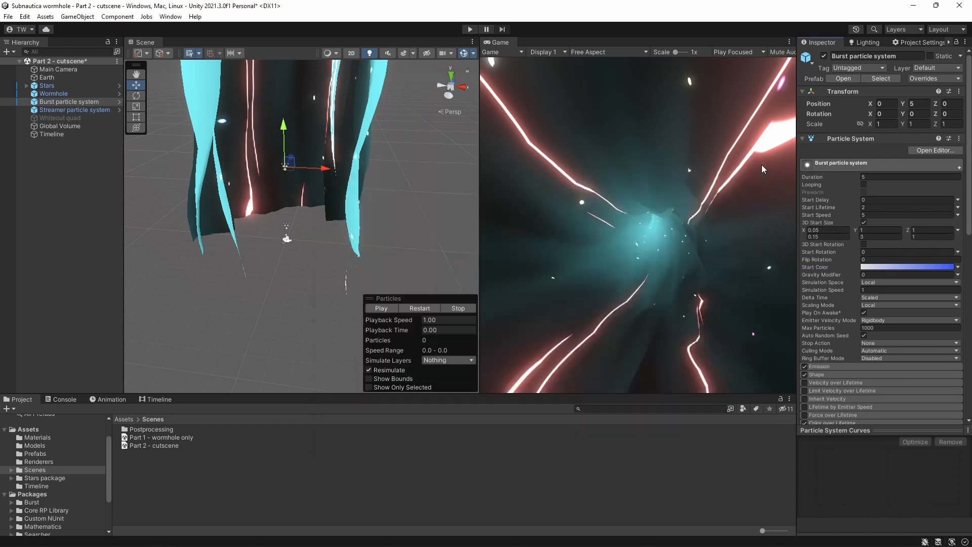
scroll(881, 253, down, 5)
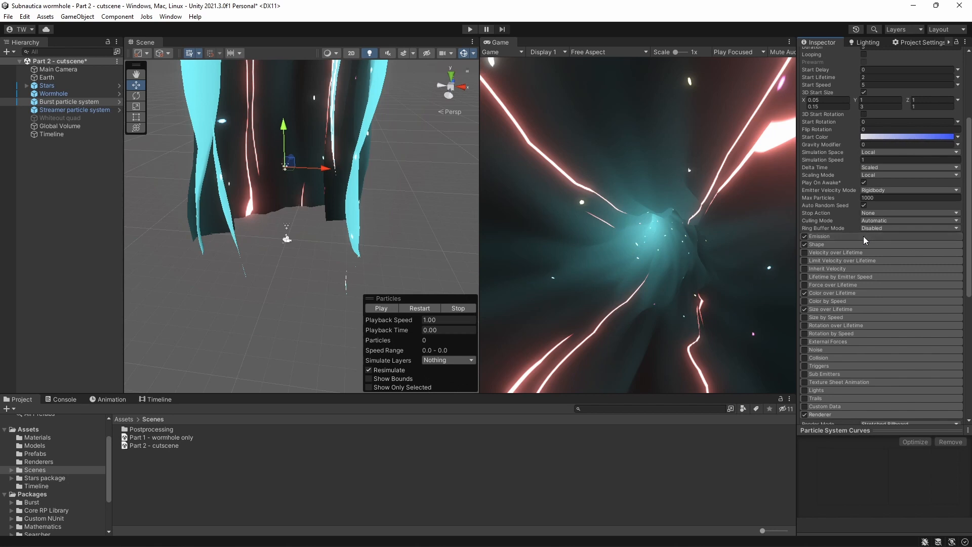
click(864, 236)
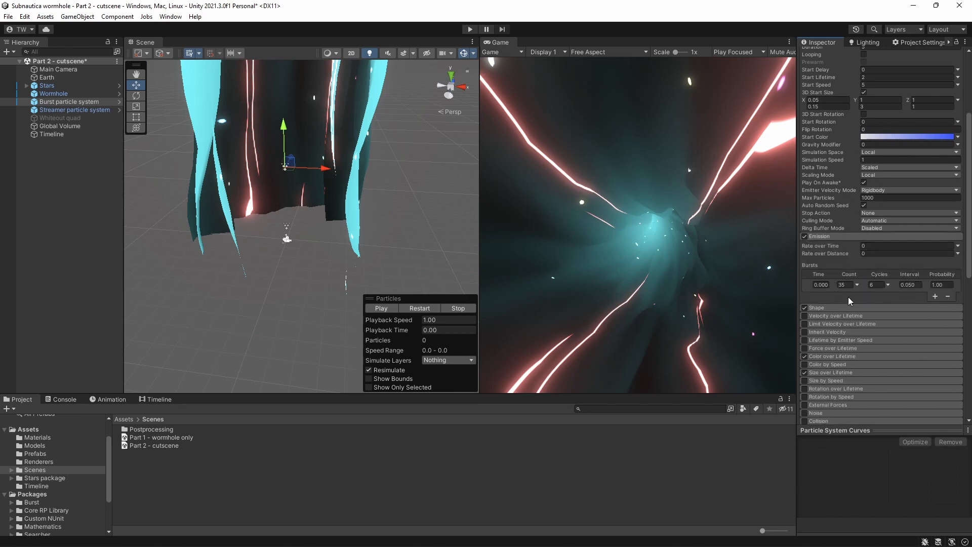
scroll(848, 297, down, 2)
click(850, 261)
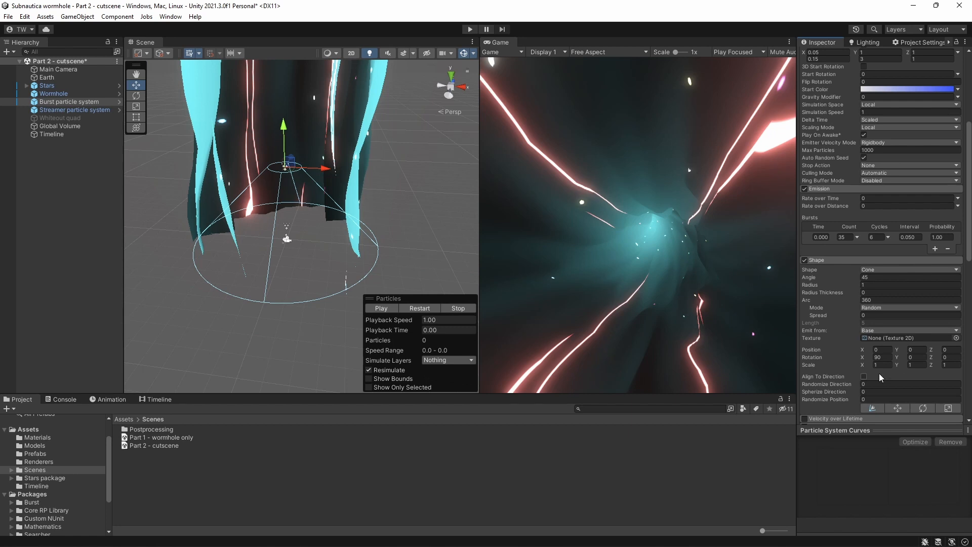
Inspect the Burst particle system's Color over Lifetime gradient and Size over Lifetime curve
scroll(860, 372, down, 10)
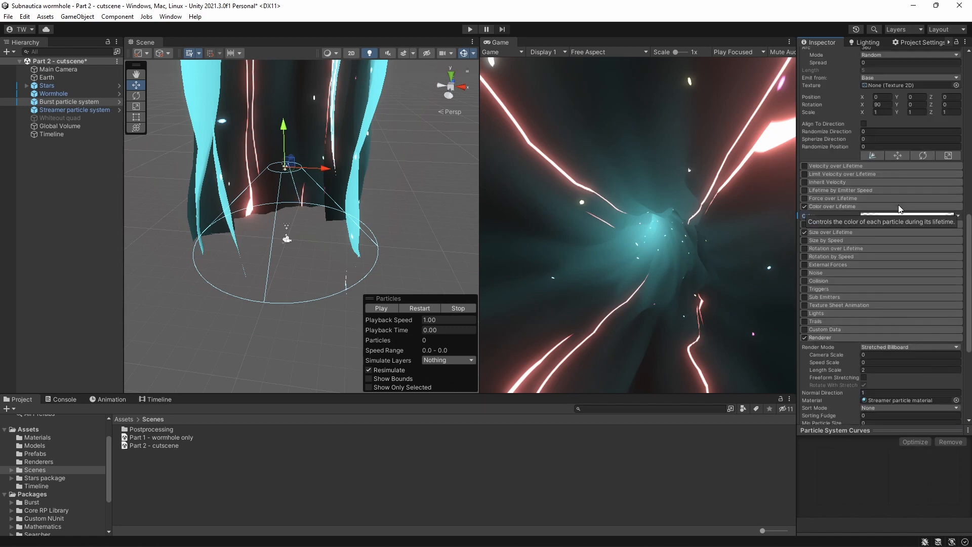
click(899, 205)
click(898, 214)
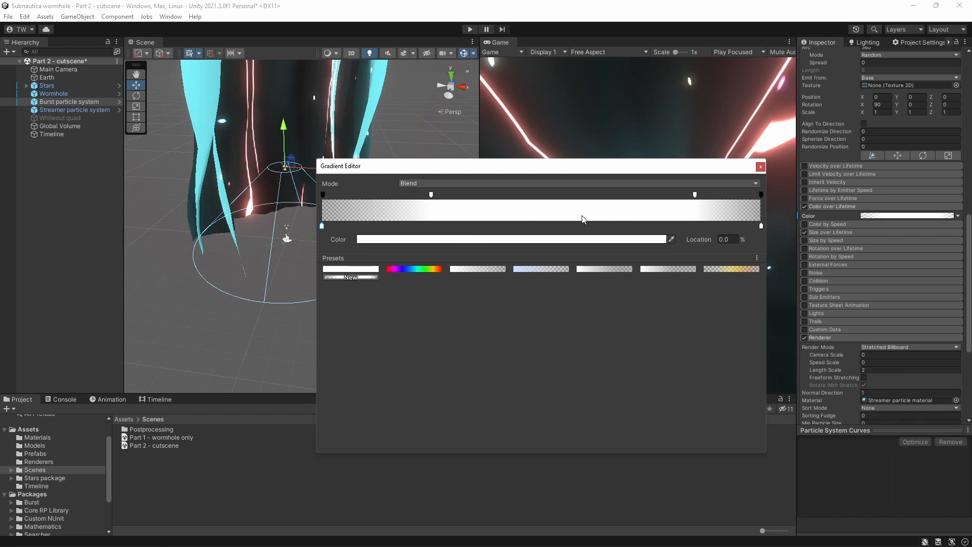
click(761, 167)
click(884, 233)
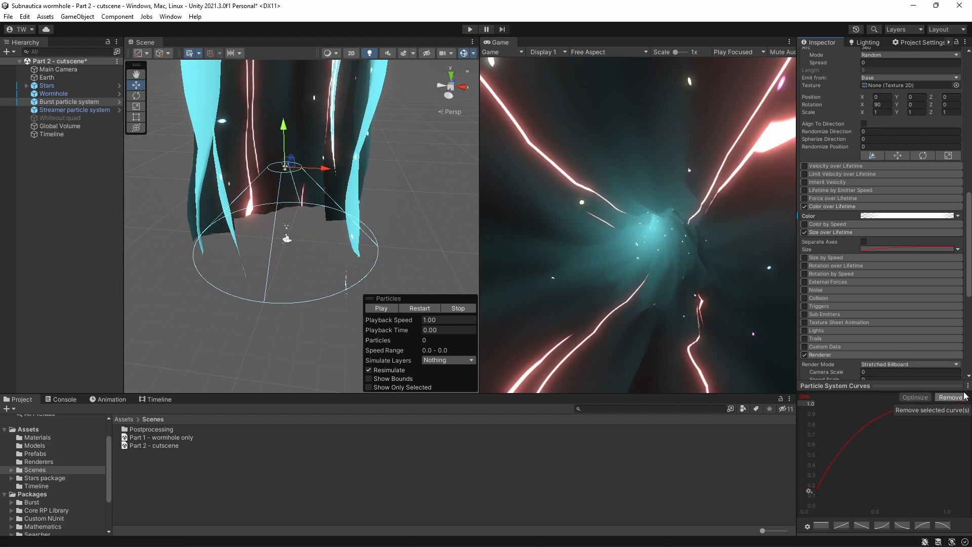
Replay the Streamer particle system in the scene and inspect its Renderer settings and render mode options
click(428, 308)
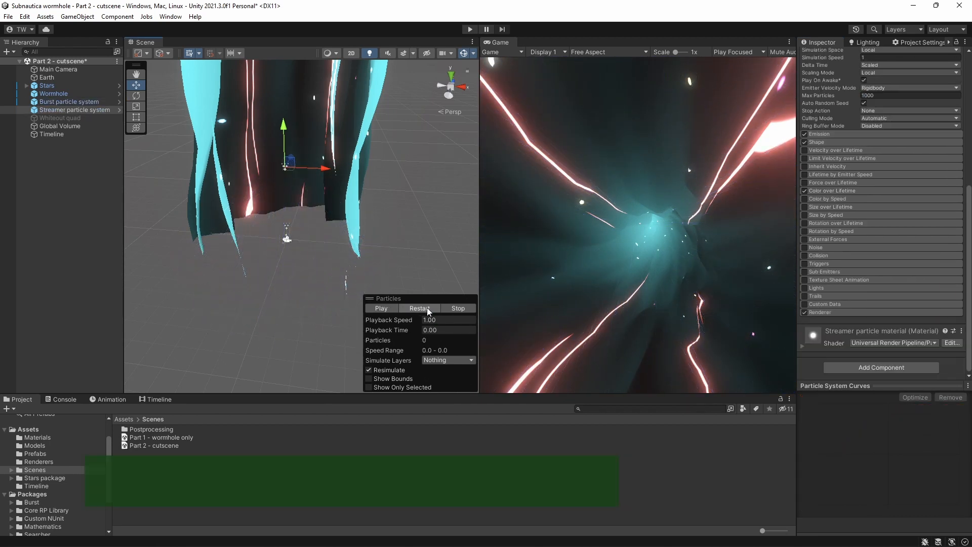
click(427, 309)
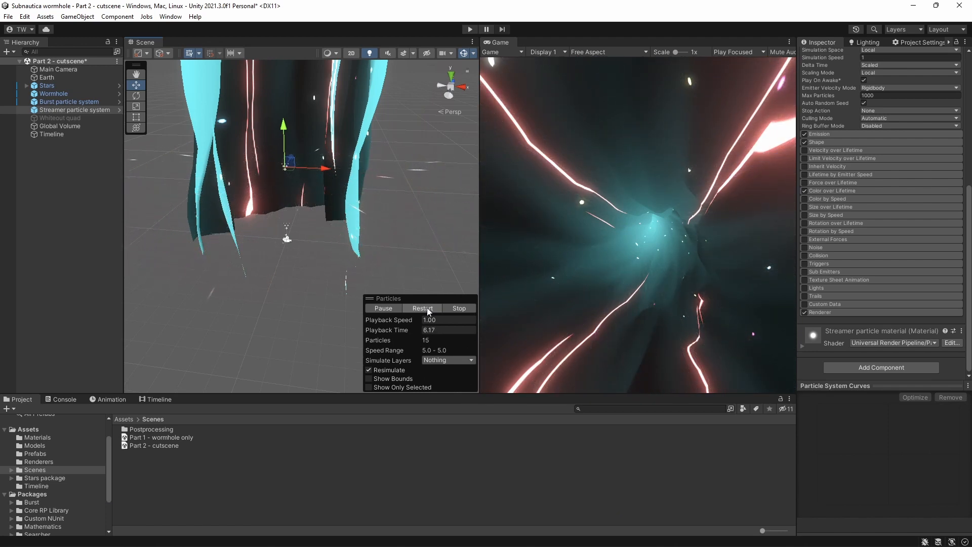
scroll(864, 188, up, 10)
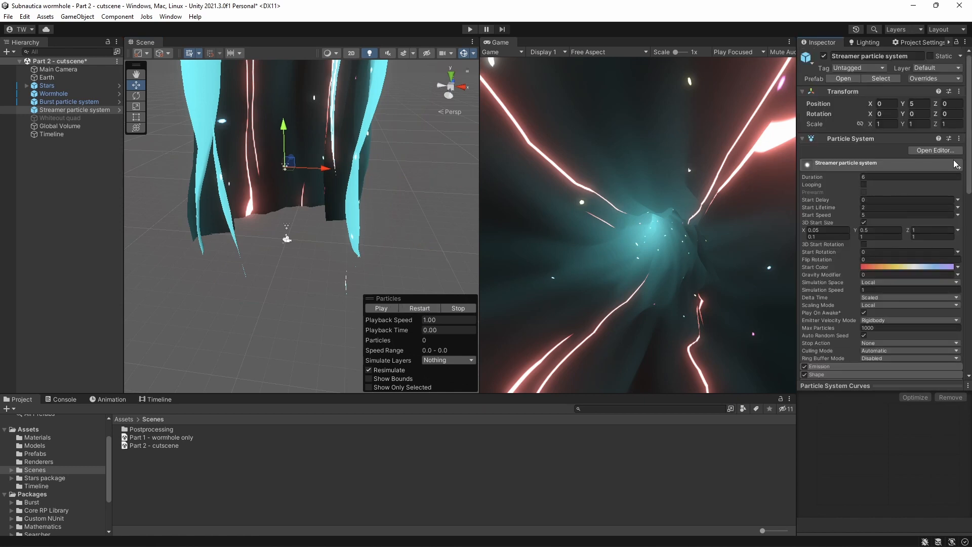
drag(969, 167, 969, 275)
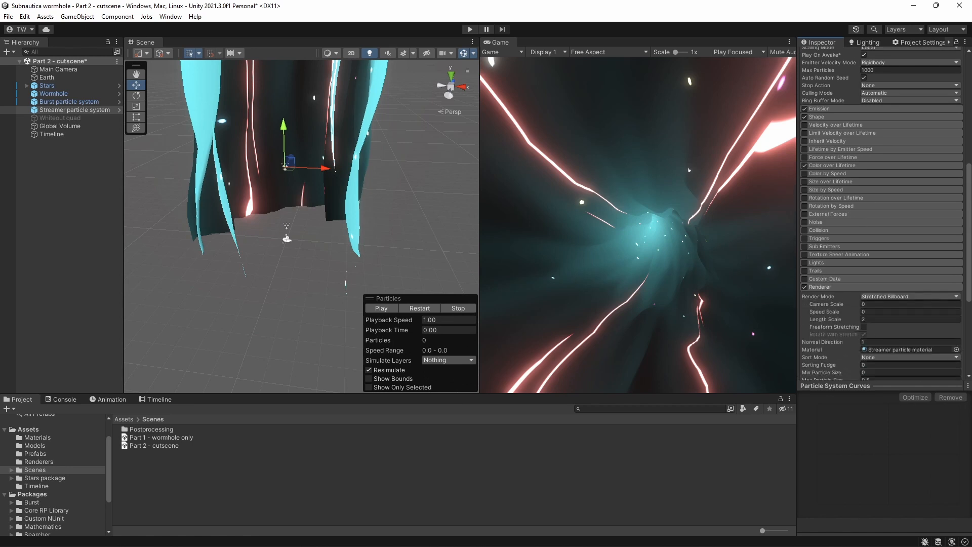
scroll(911, 228, down, 3)
click(927, 227)
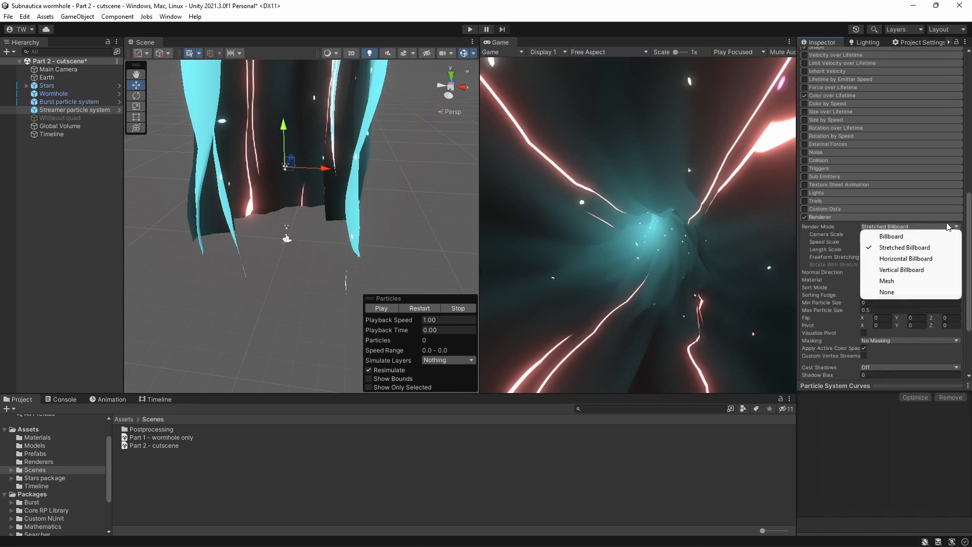
click(949, 226)
Inspect the Streamer particle system's start colour gradient and the Rate over Time curve in its Emission module
scroll(891, 233, up, 14)
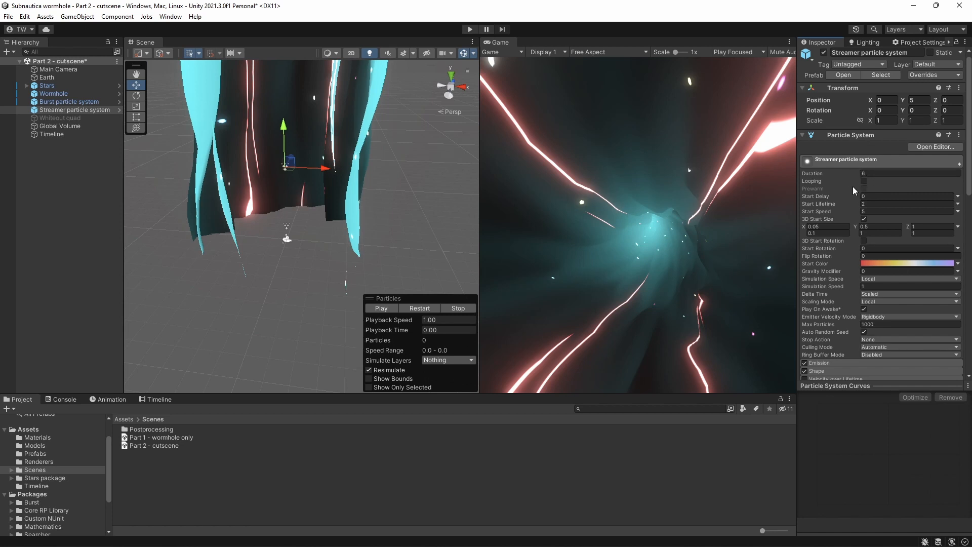
click(901, 262)
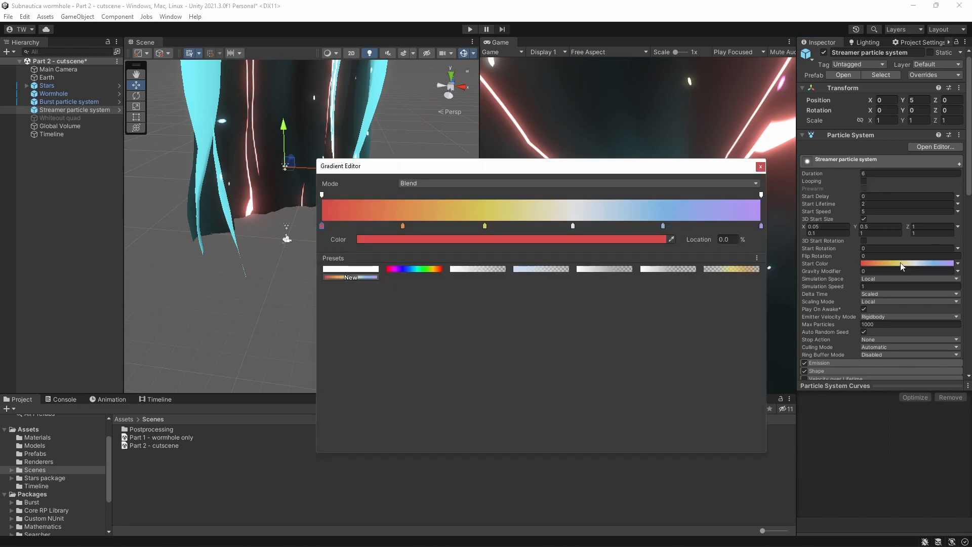
scroll(891, 195, down, 5)
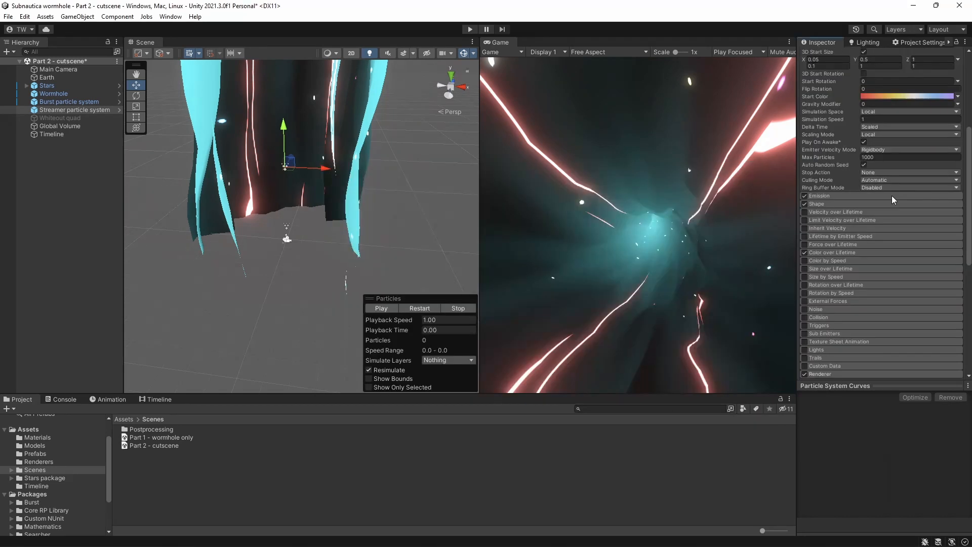
click(892, 196)
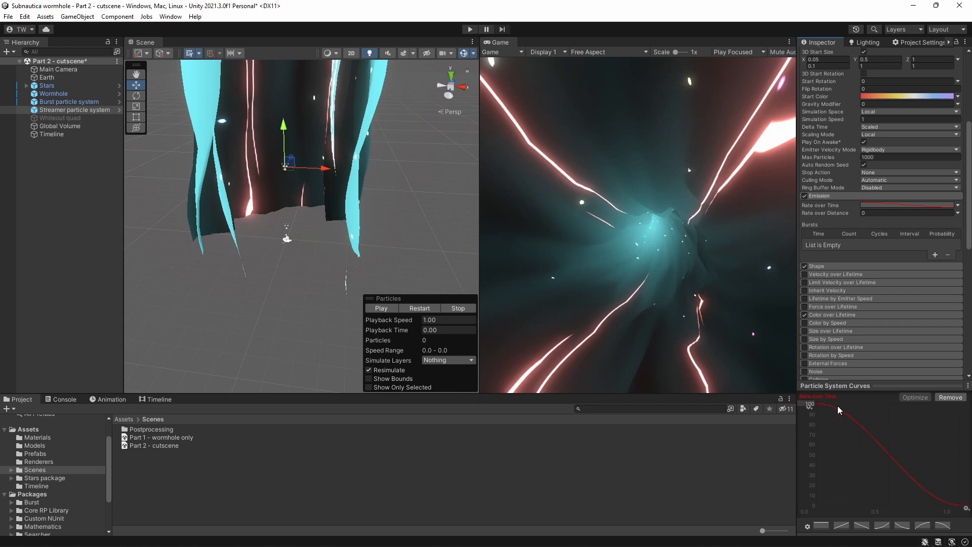
Inspect the Streamer particle system's Shape module settings and its Color over Lifetime gradient
click(886, 195)
click(886, 204)
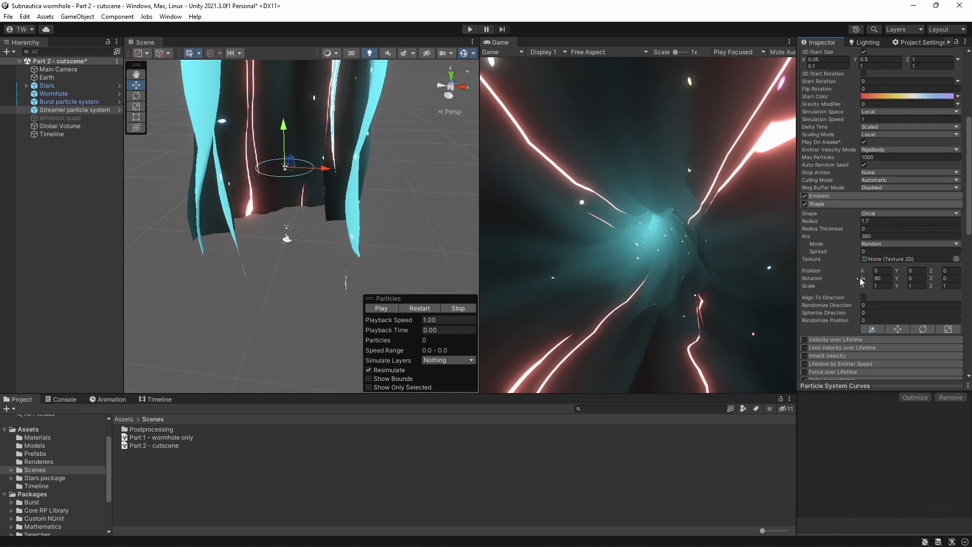
scroll(861, 281, down, 5)
click(910, 170)
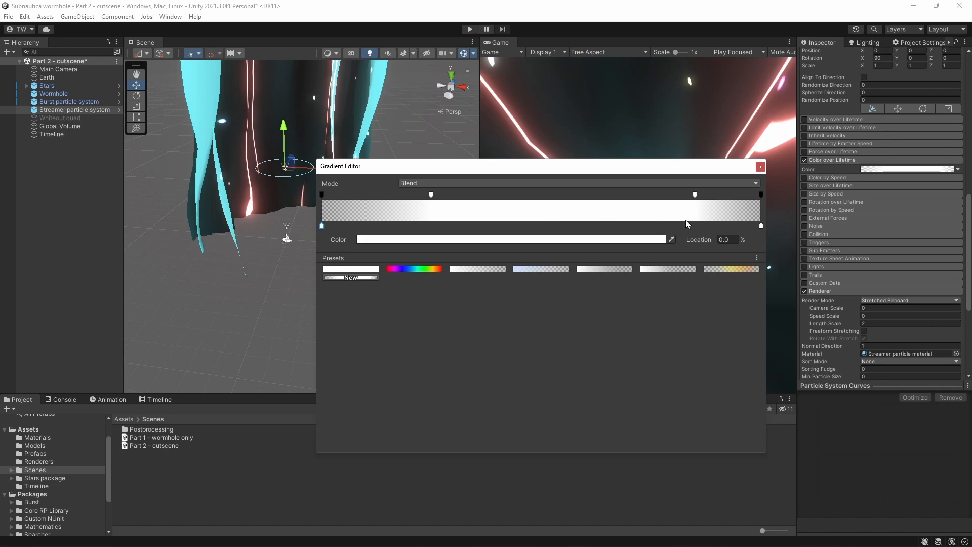
key(Escape)
Examine the Earth quad and the Stars particle system around the wormhole in the scene
click(423, 308)
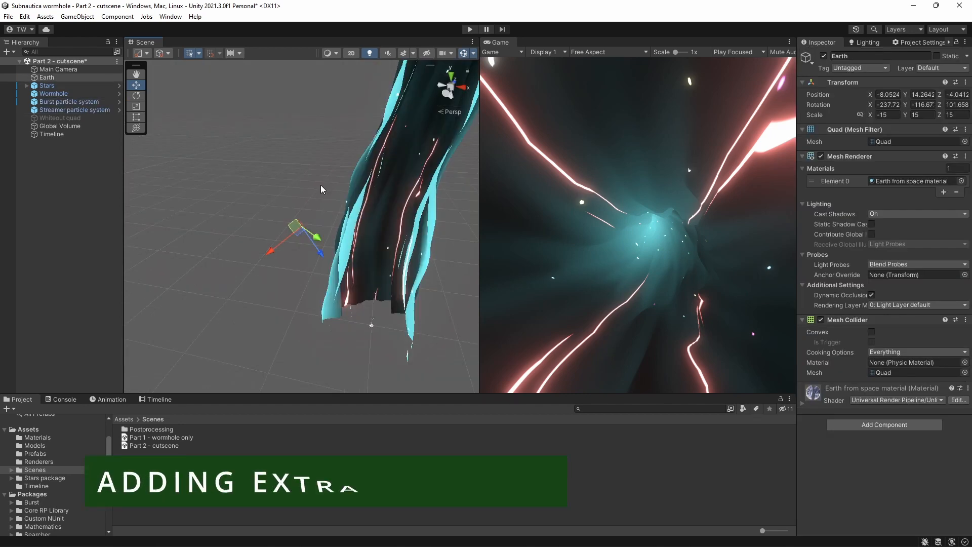
alt+drag(321, 186, 144, 95)
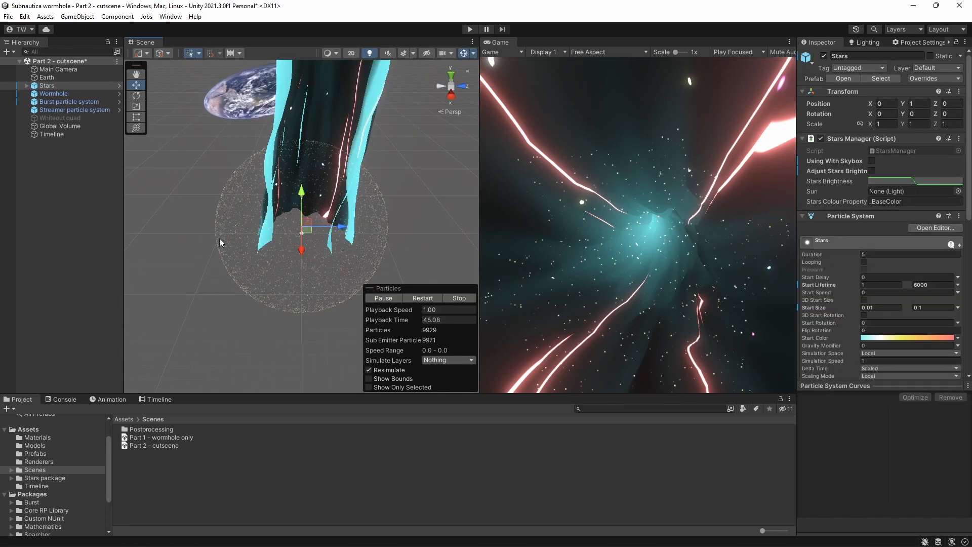
mouse_move(210, 231)
alt+mouse_down()
mouse_move(371, 242)
mouse_move(334, 252)
mouse_move(218, 224)
alt+mouse_up()
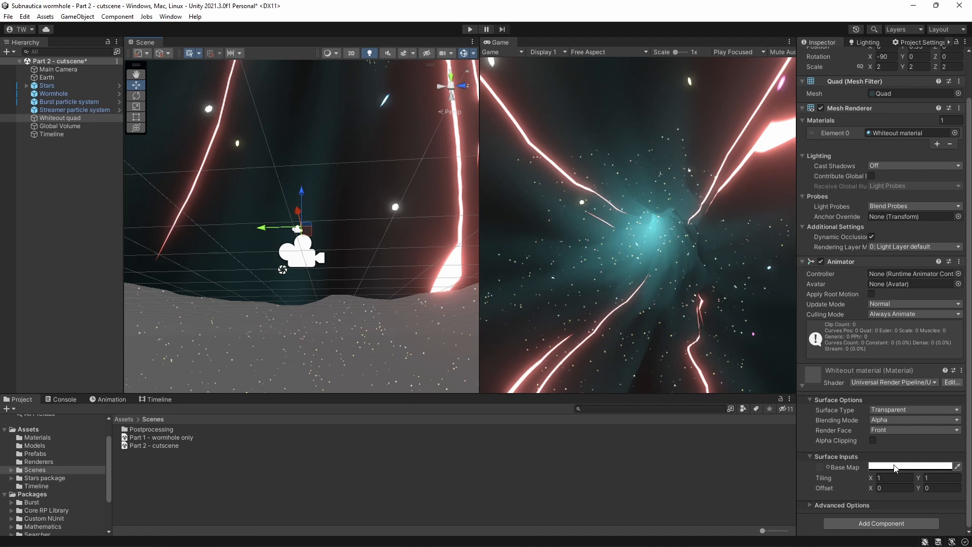
Inspect the base map colour and alpha of the Whiteout quad's transparent material
click(895, 467)
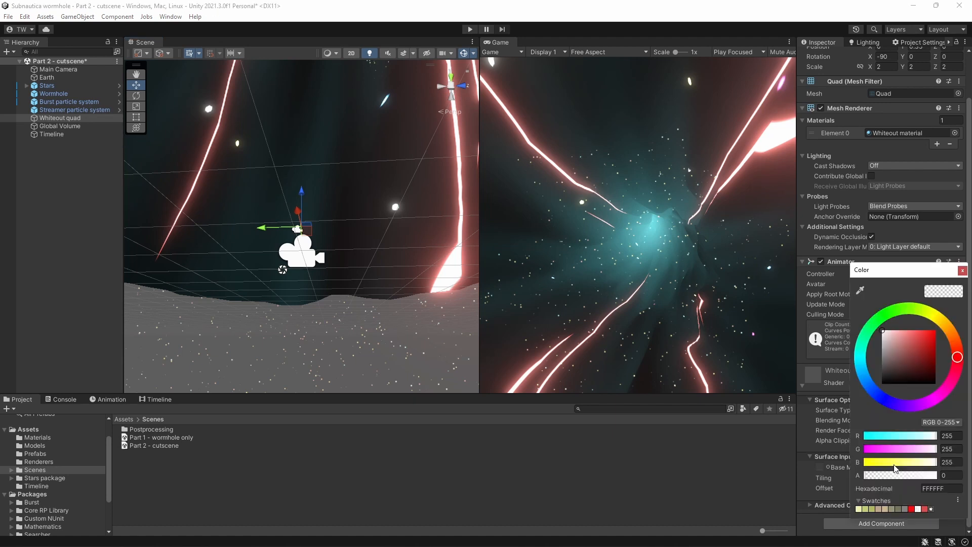
mouse_move(878, 479)
mouse_down()
mouse_move(946, 472)
mouse_move(865, 482)
mouse_up()
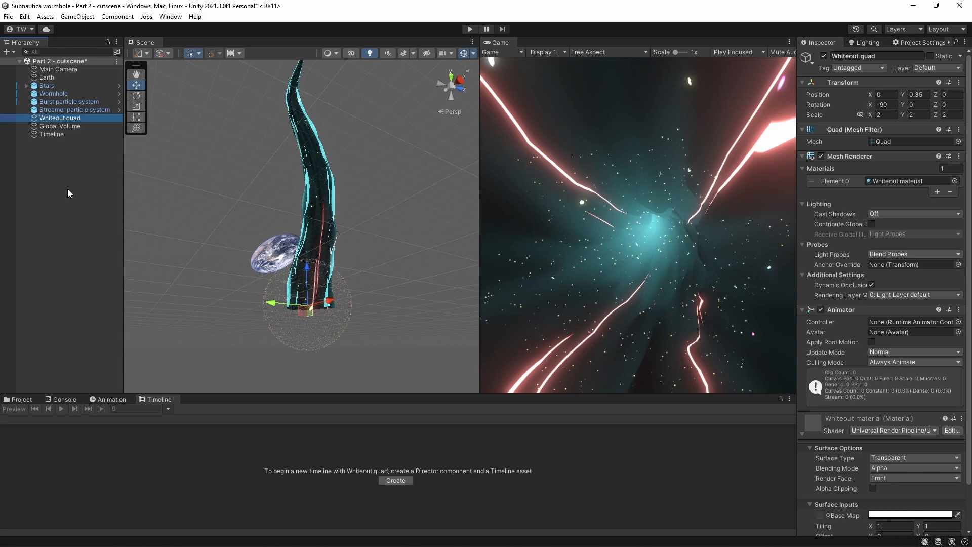
Show the Timeline object's Wormhole cutscene with all its tracks in view and preview it up to about frame 1165
click(49, 134)
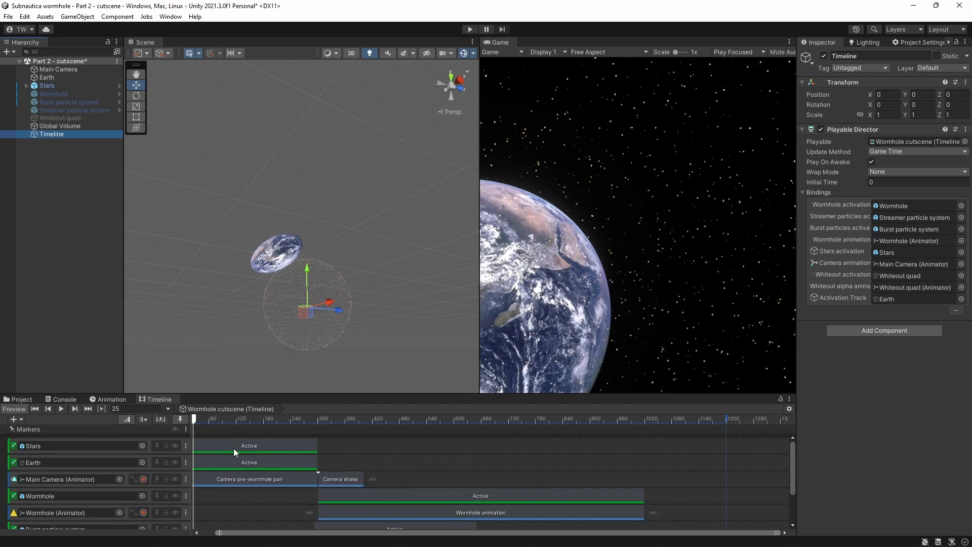
drag(324, 394, 339, 323)
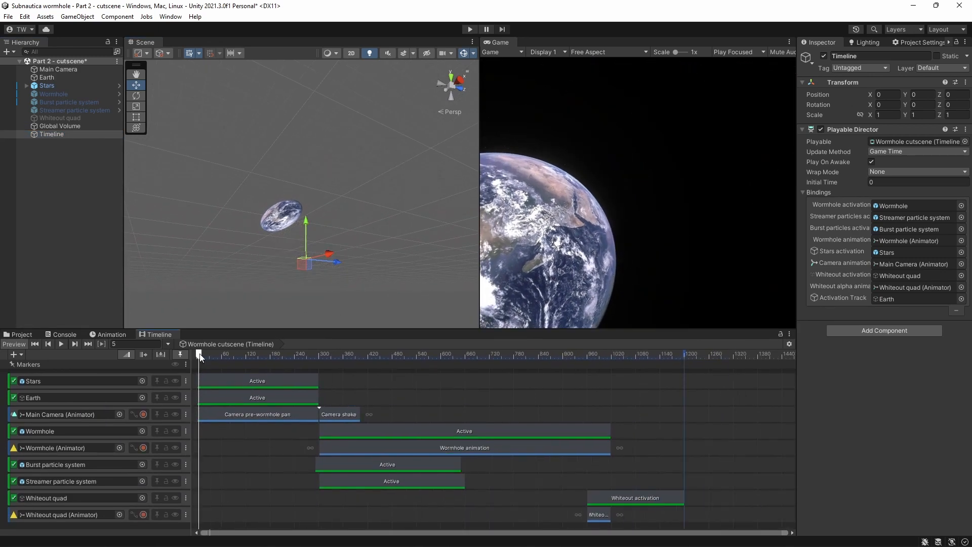
drag(203, 354, 666, 326)
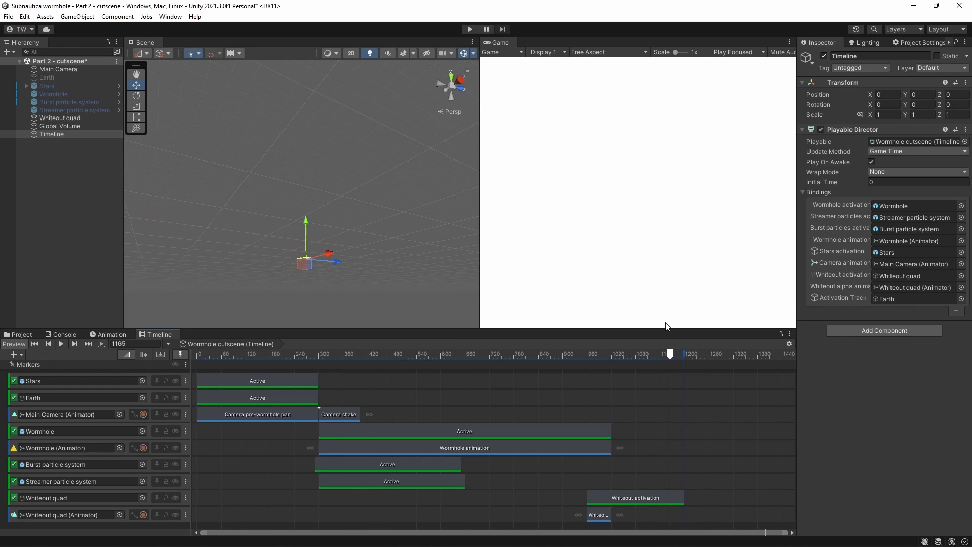
click(22, 354)
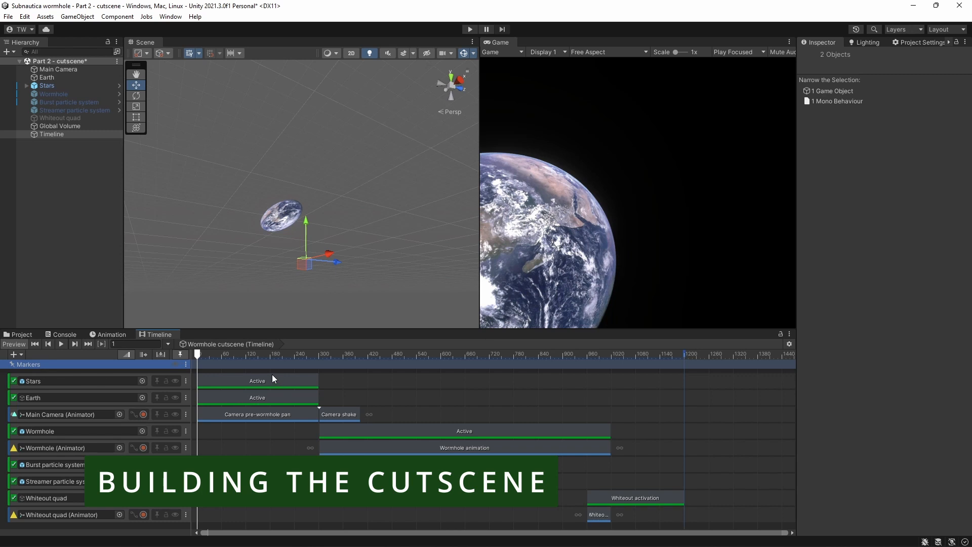
Inspect the clip timing of the camera pan, camera shake, wormhole, particle system and whiteout clips in the cutscene timeline
click(216, 413)
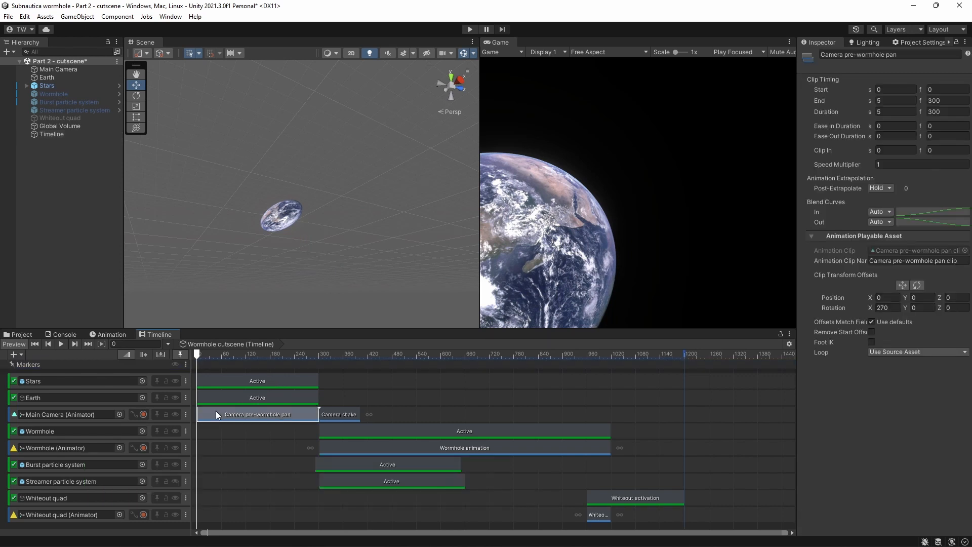
click(345, 432)
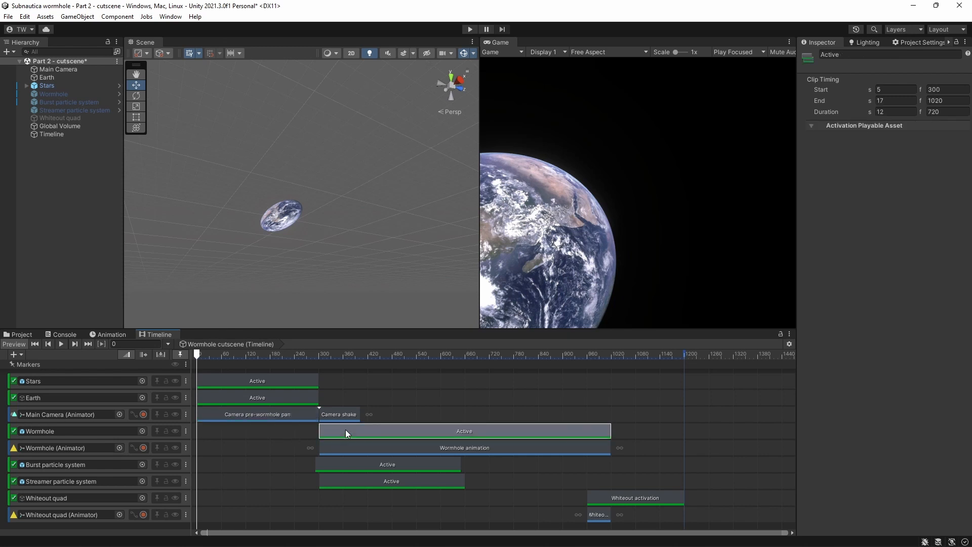
click(355, 466)
click(356, 479)
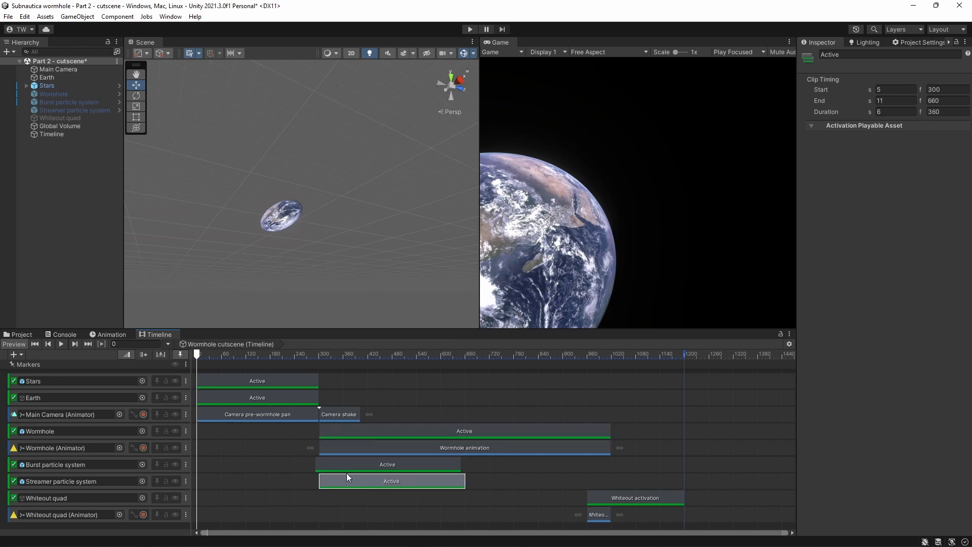
click(342, 412)
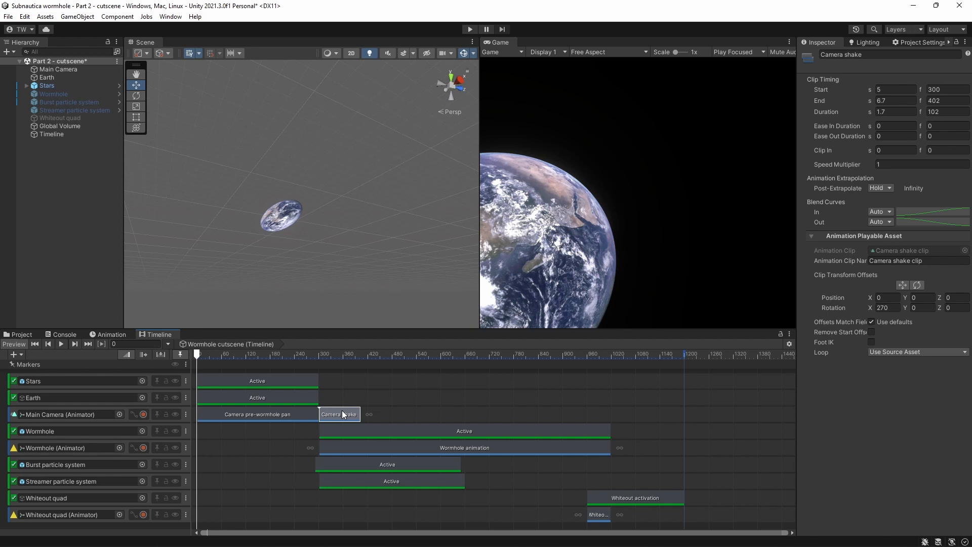
click(599, 499)
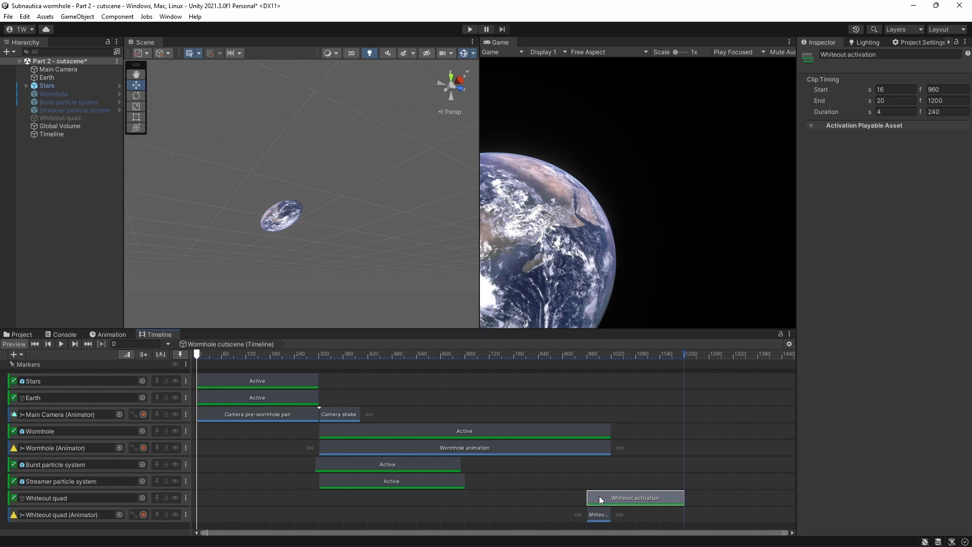
click(602, 515)
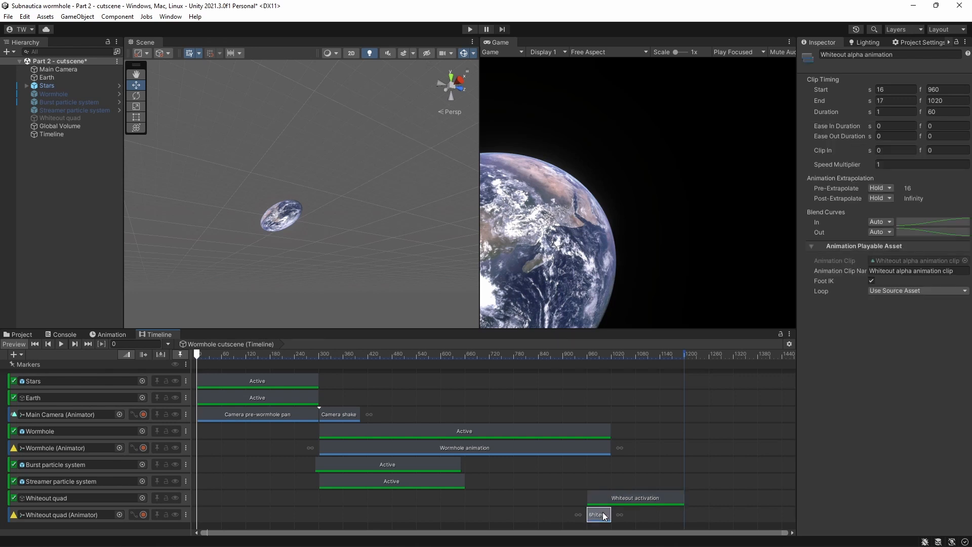
Open the Wormhole animation clip from the timeline and display its animated material properties as curves
click(526, 448)
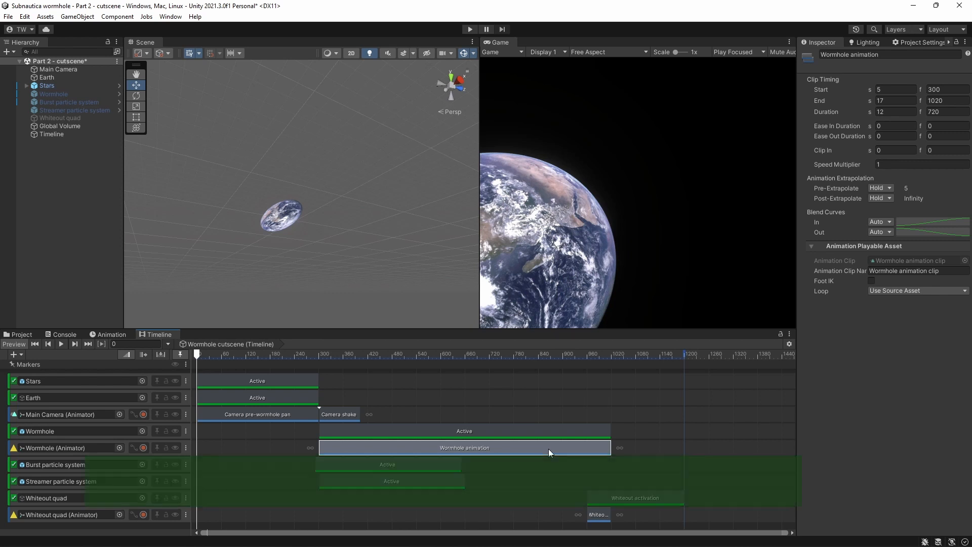
double_click(548, 449)
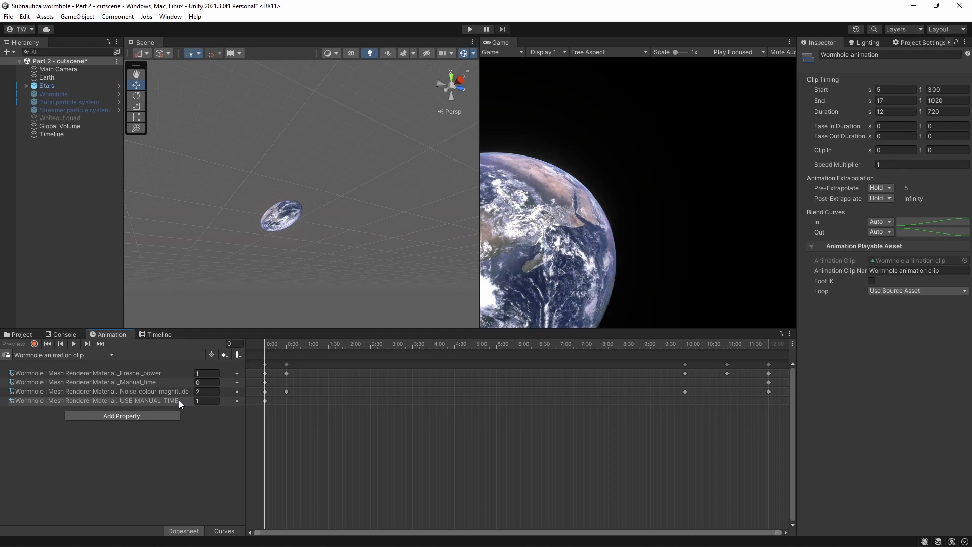
click(234, 533)
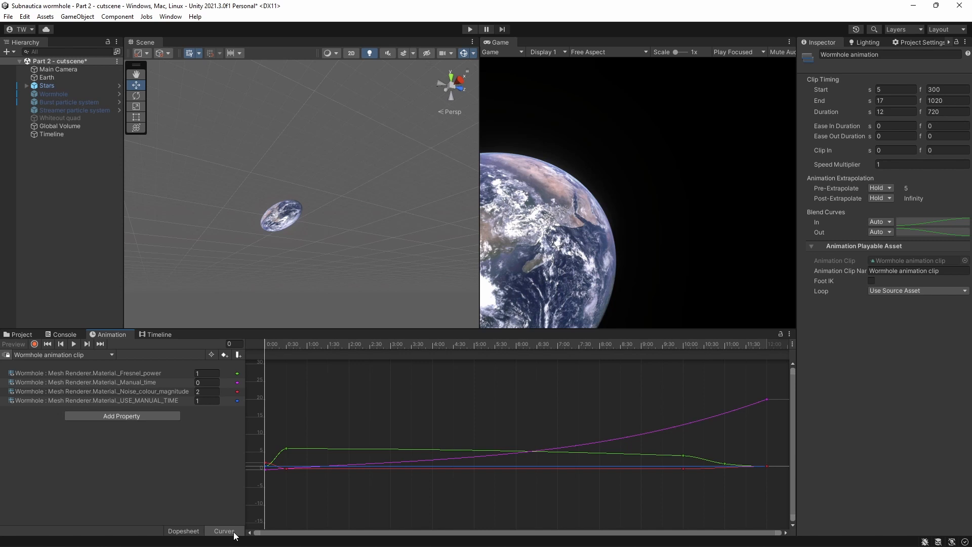
Examine the Manual_time curve alone, followed by the Fresnel_power and Noise_colour_magnitude curves together
click(169, 382)
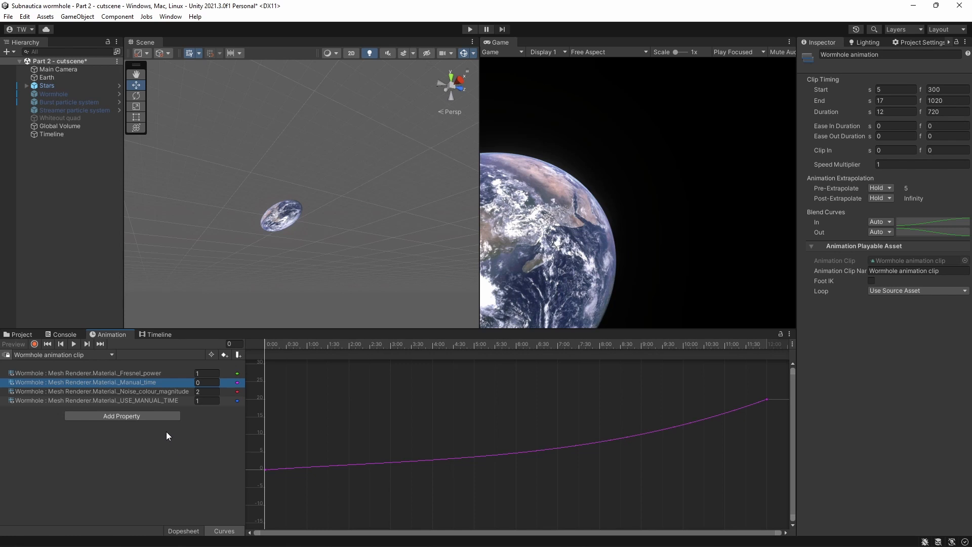
click(172, 372)
ctrl+click(184, 392)
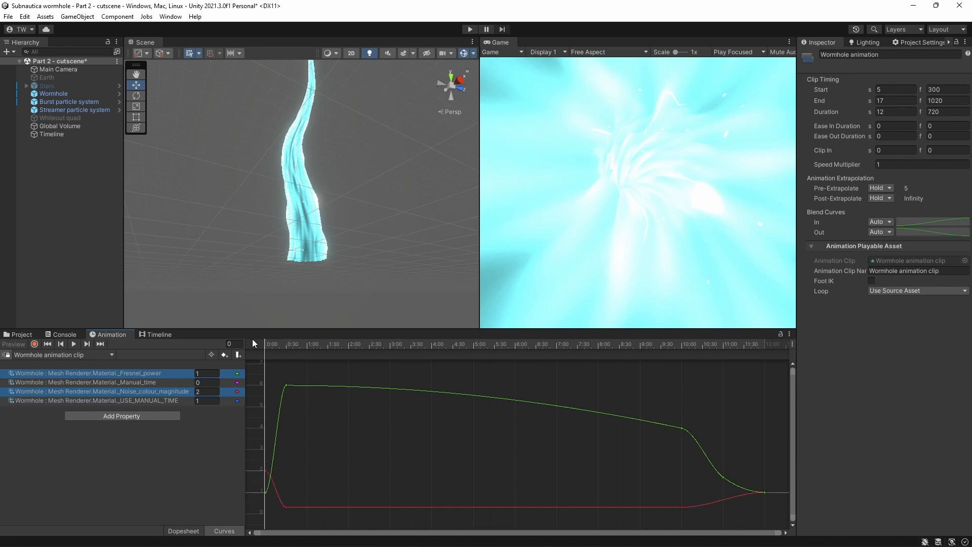
Scrub through the Wormhole animation clip from start to end to preview how the curves change the wormhole
drag(252, 338, 433, 332)
drag(465, 332, 674, 427)
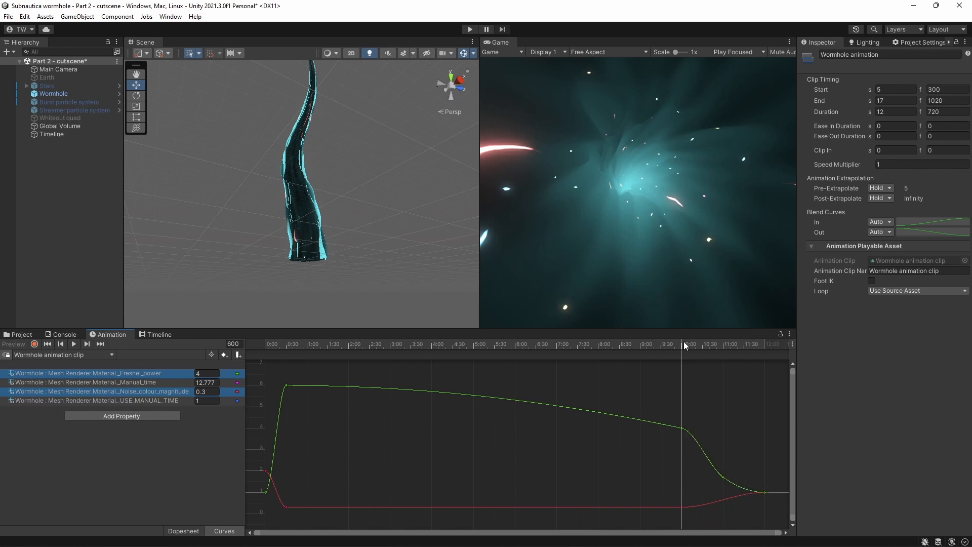
drag(682, 344, 759, 348)
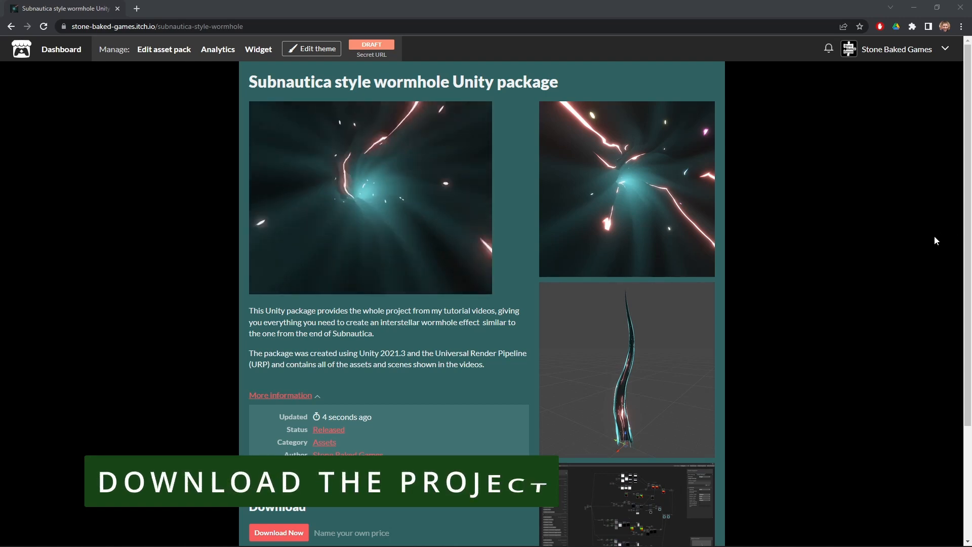
Switch to the browser and look through the Subnautica style wormhole Unity package page on itch.io
drag(968, 247, 969, 340)
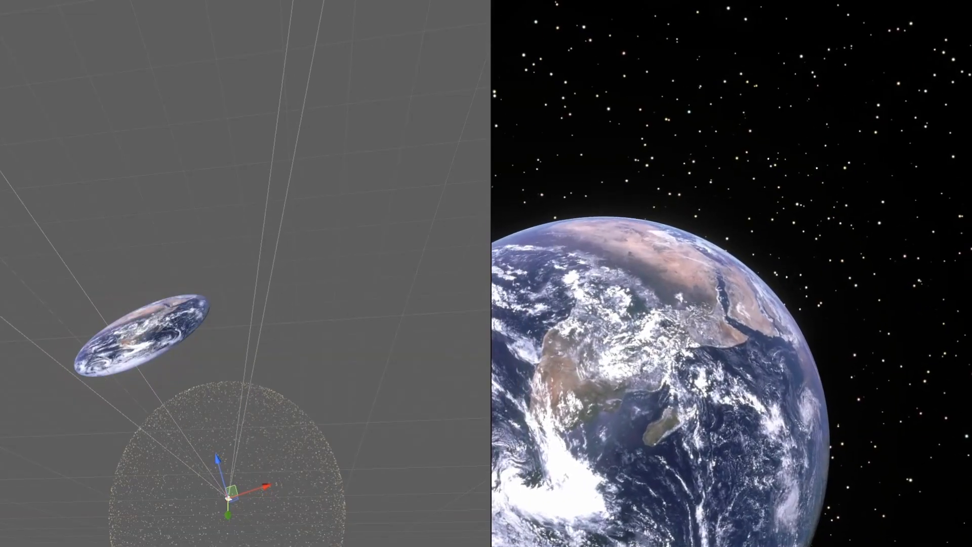